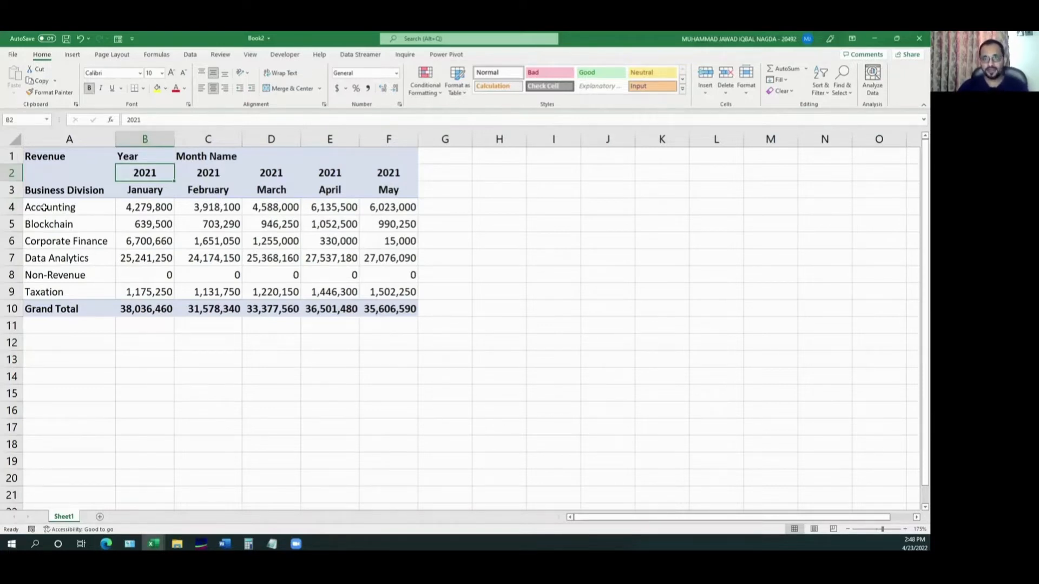
Highlight the business division names and the January to May revenue figures to review the data layout.
{"action": "left_click_drag", "start_coordinate": [44, 208], "coordinate": [63, 292]}
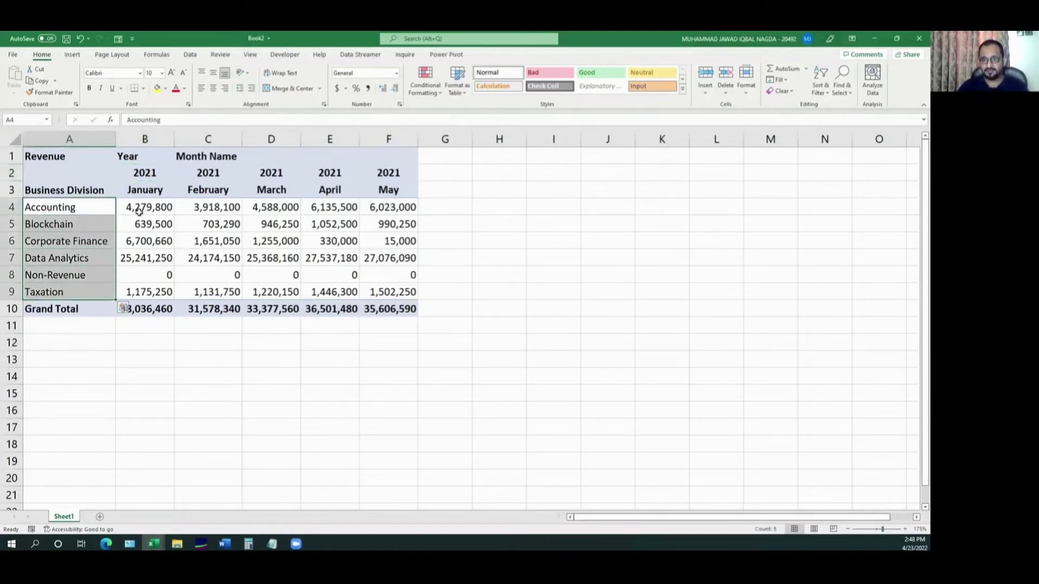
{"action": "left_click_drag", "start_coordinate": [139, 211], "coordinate": [404, 292]}
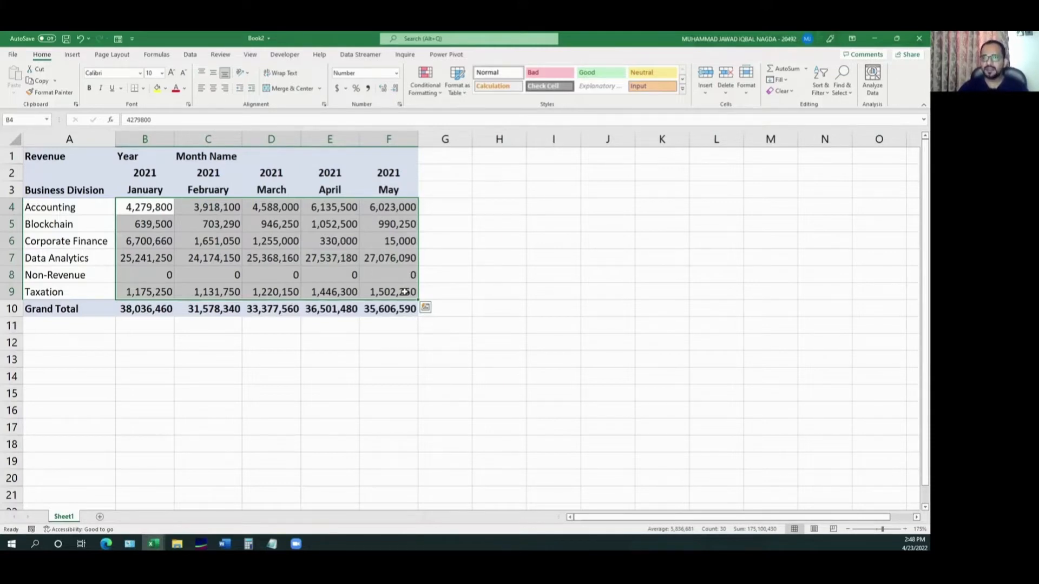
{"action": "left_click", "coordinate": [507, 256]}
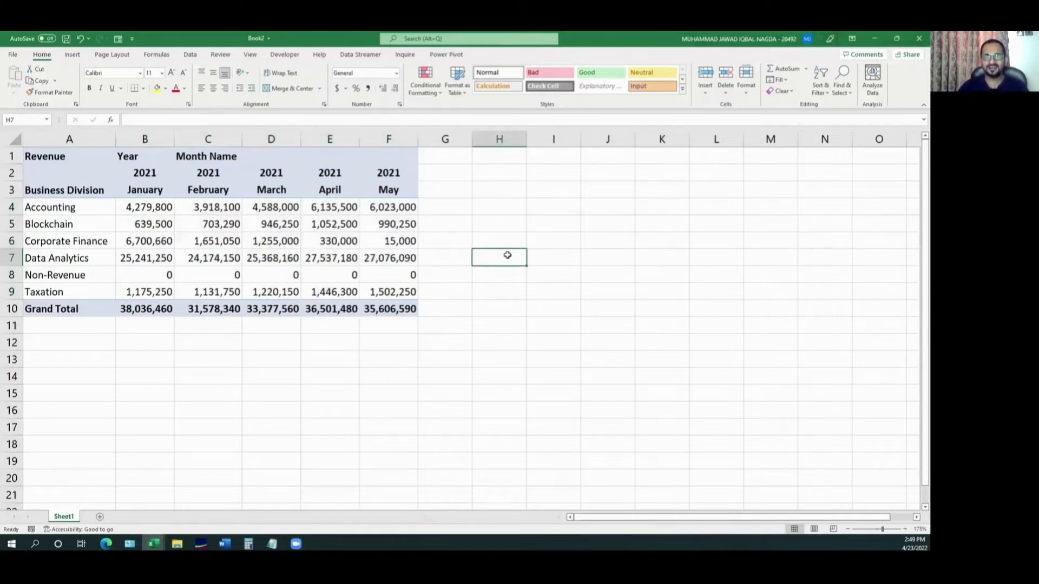
Show the Quick Analysis options for the revenue figures in B4:F9, and dismiss them.
{"action": "left_click", "coordinate": [123, 209]}
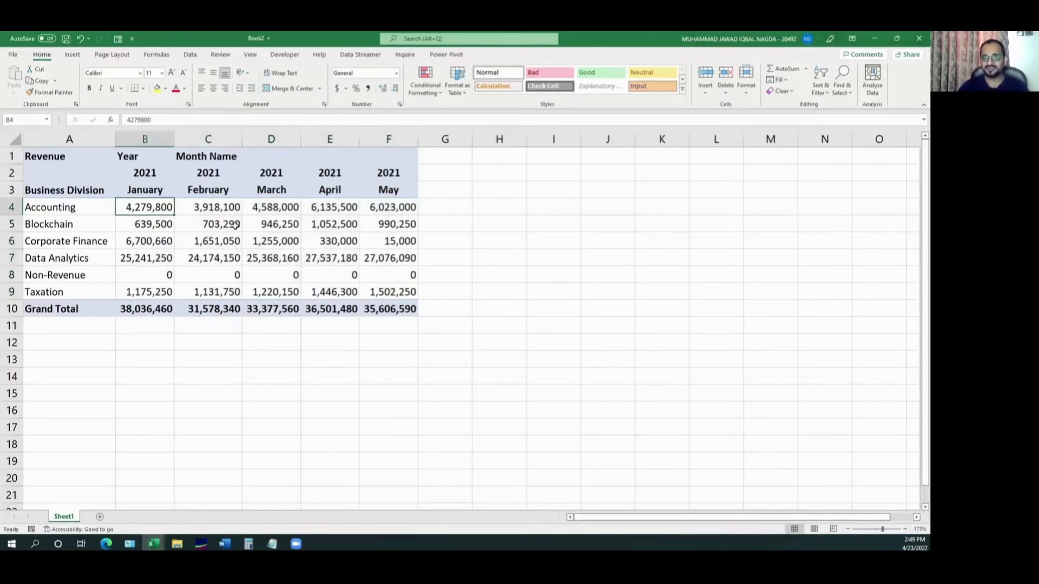
{"action": "left_click_drag", "start_coordinate": [235, 225], "coordinate": [376, 294]}
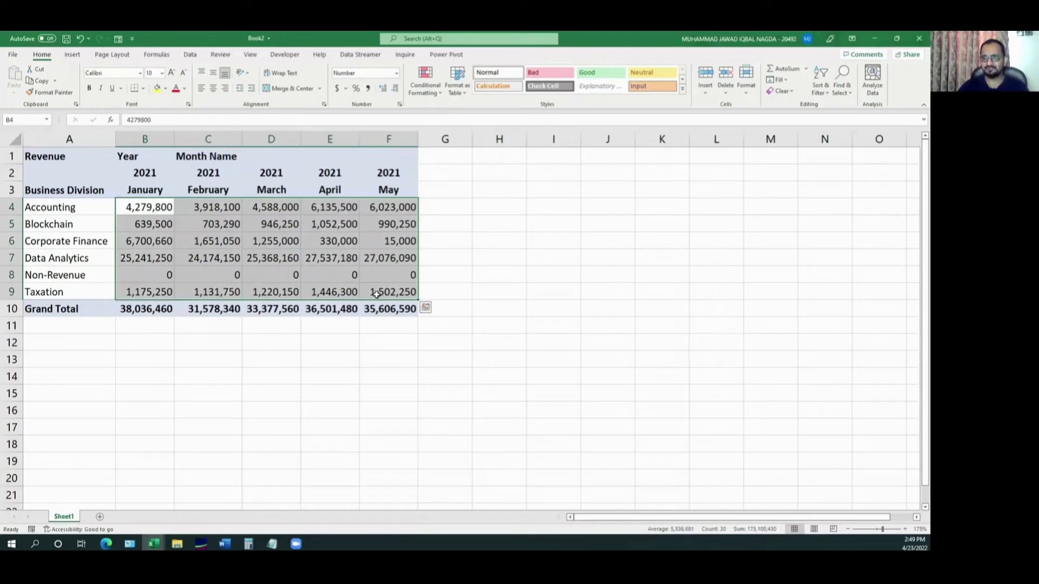
{"action": "key", "text": "ctrl+q"}
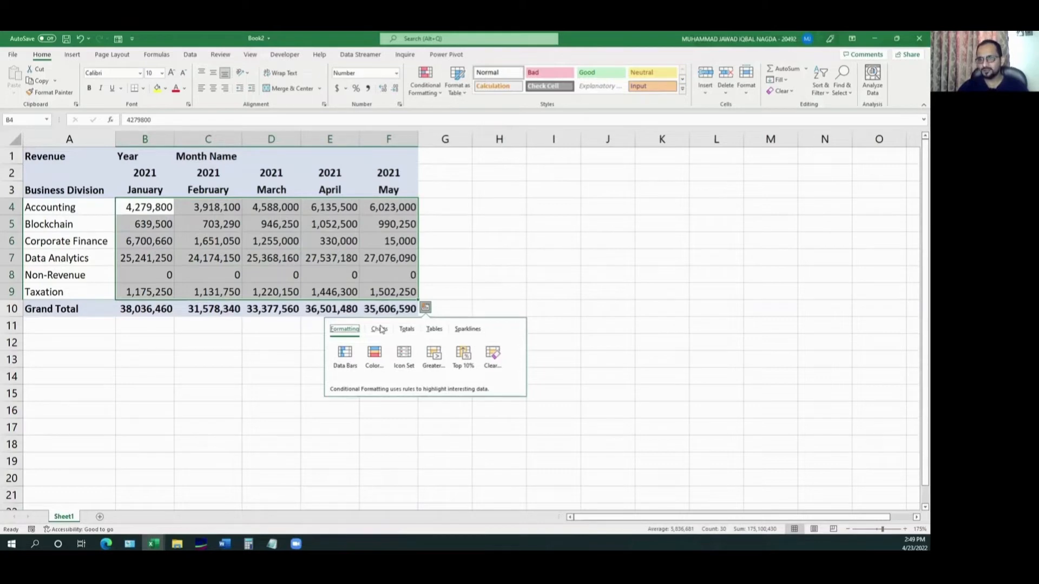
{"action": "left_click", "coordinate": [459, 273]}
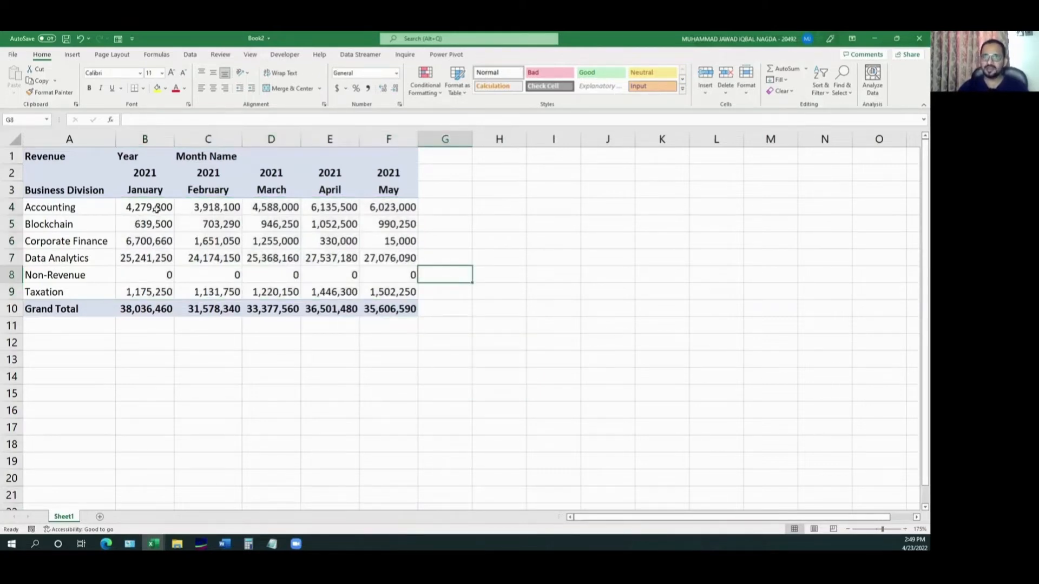
Preview a Greater Than highlighting rule on the revenue figures in B4:F9 with a threshold of 10000, using Quick Analysis.
{"action": "left_click_drag", "start_coordinate": [156, 208], "coordinate": [378, 285]}
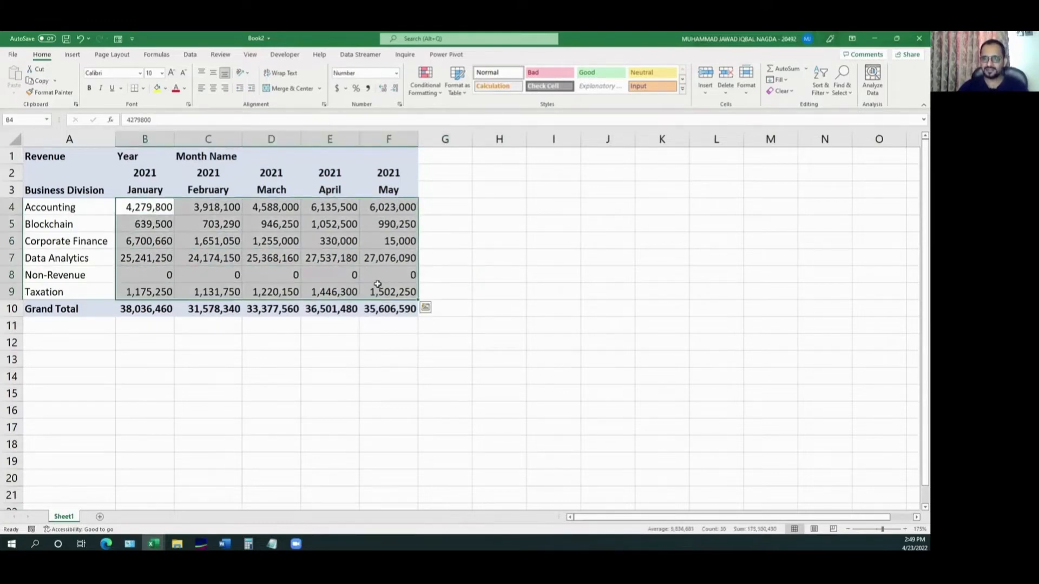
{"action": "left_click", "coordinate": [426, 309]}
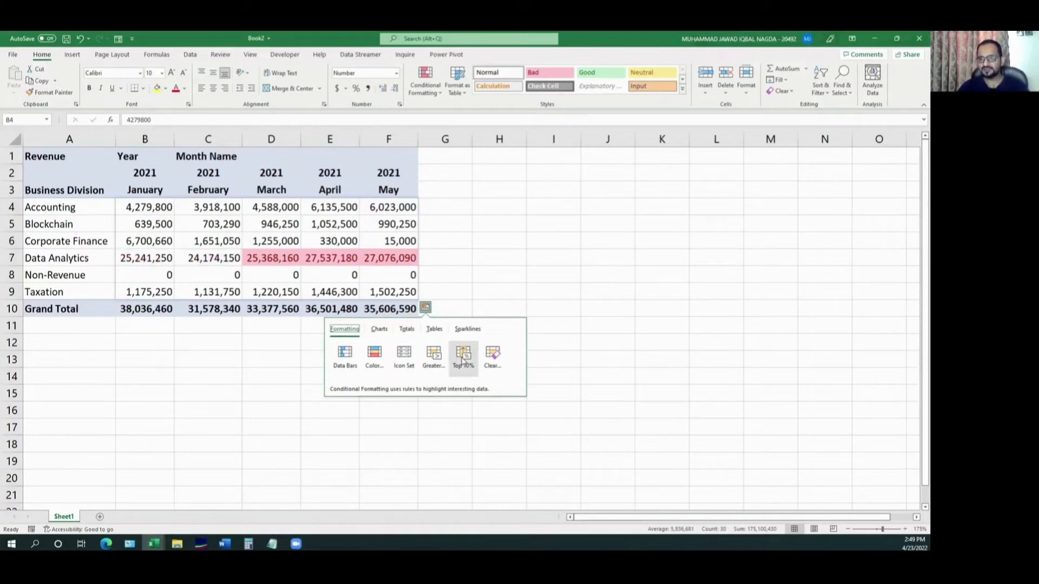
{"action": "left_click", "coordinate": [434, 356]}
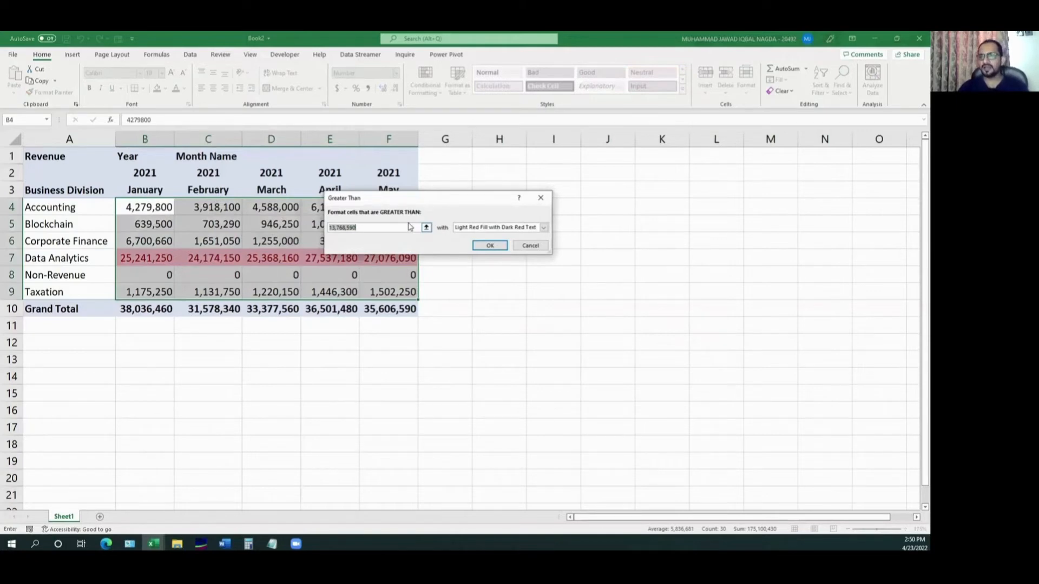
{"action": "type", "text": "1000"}
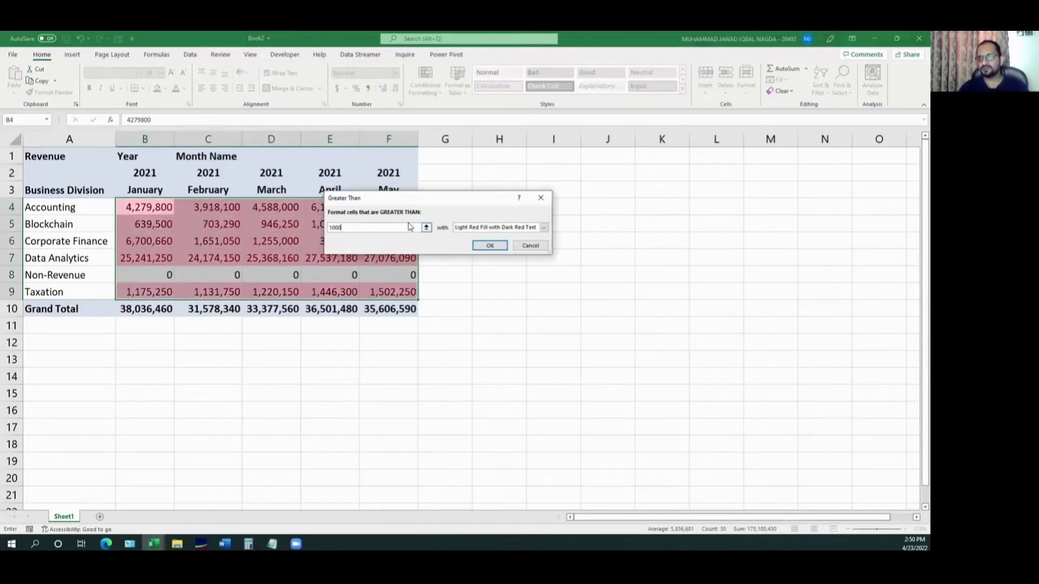
{"action": "type", "text": "0"}
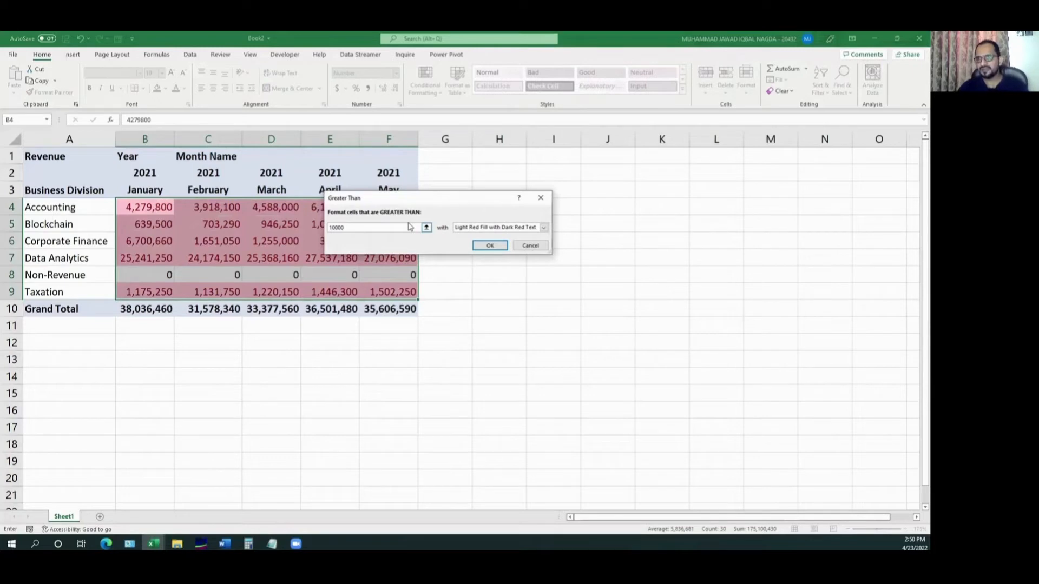
Preview the Greater Than rule with a threshold of 3000000, move the dialog clear of the data, and cancel the rule.
{"action": "key", "text": "ctrl+shift+Home"}
{"action": "key", "text": "BackSpace"}
{"action": "key", "text": "BackSpace"}
{"action": "key", "text": "BackSpace"}
{"action": "key", "text": "BackSpace"}
{"action": "key", "text": "BackSpace"}
{"action": "key", "text": "BackSpace"}
{"action": "key", "text": "BackSpace"}
{"action": "key", "text": "BackSpace"}
{"action": "key", "text": "BackSpace"}
{"action": "key", "text": "BackSpace"}
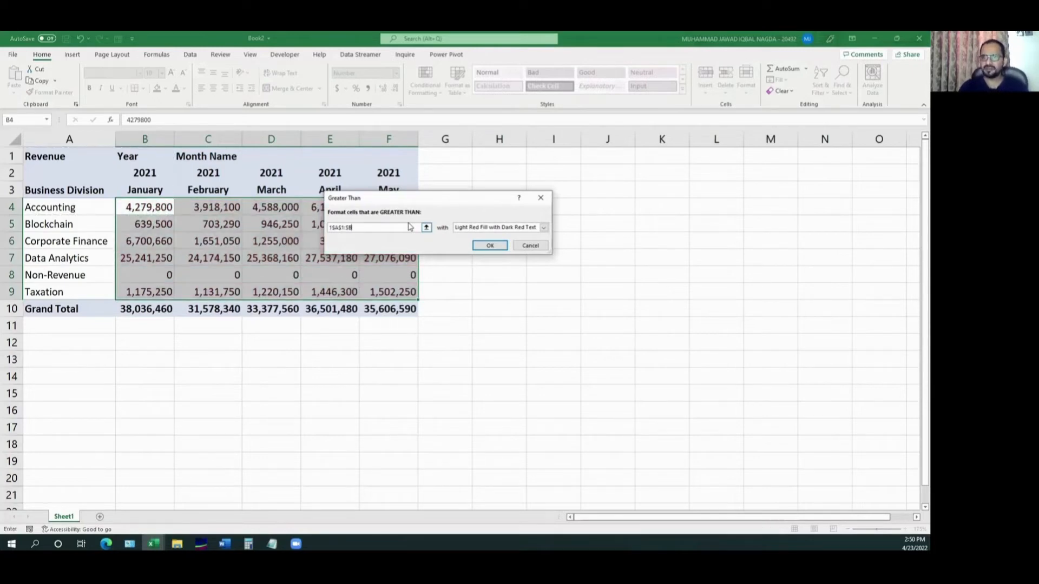
{"action": "type", "text": "3000"}
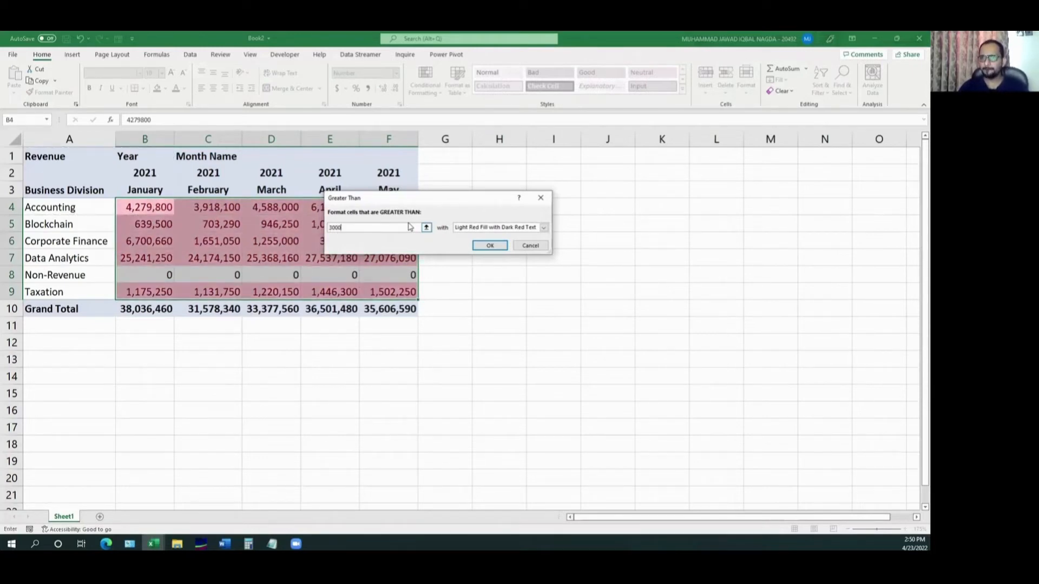
{"action": "type", "text": "000"}
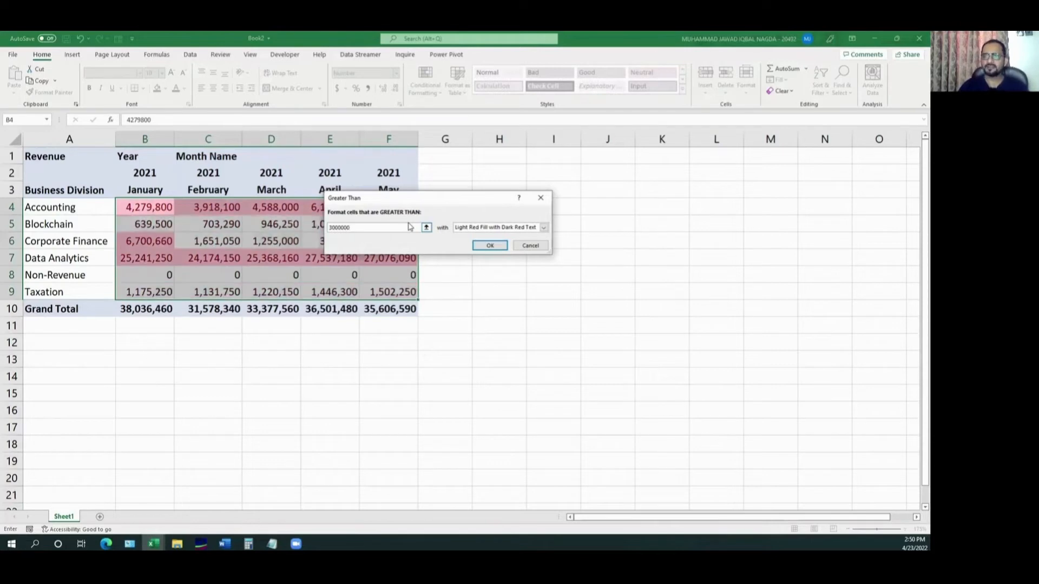
{"action": "left_click_drag", "start_coordinate": [404, 204], "coordinate": [549, 197]}
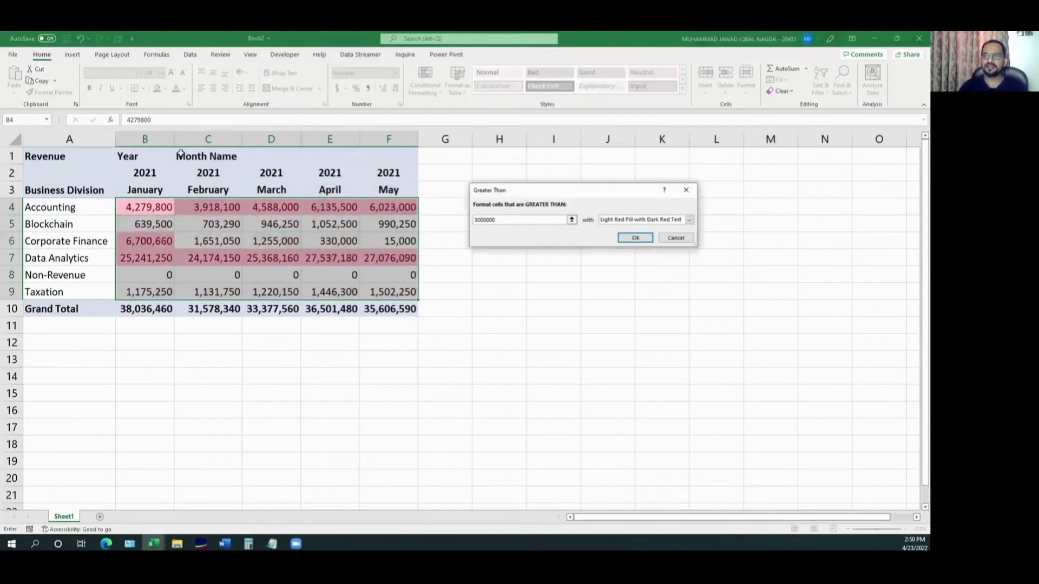
{"action": "left_click", "coordinate": [688, 242]}
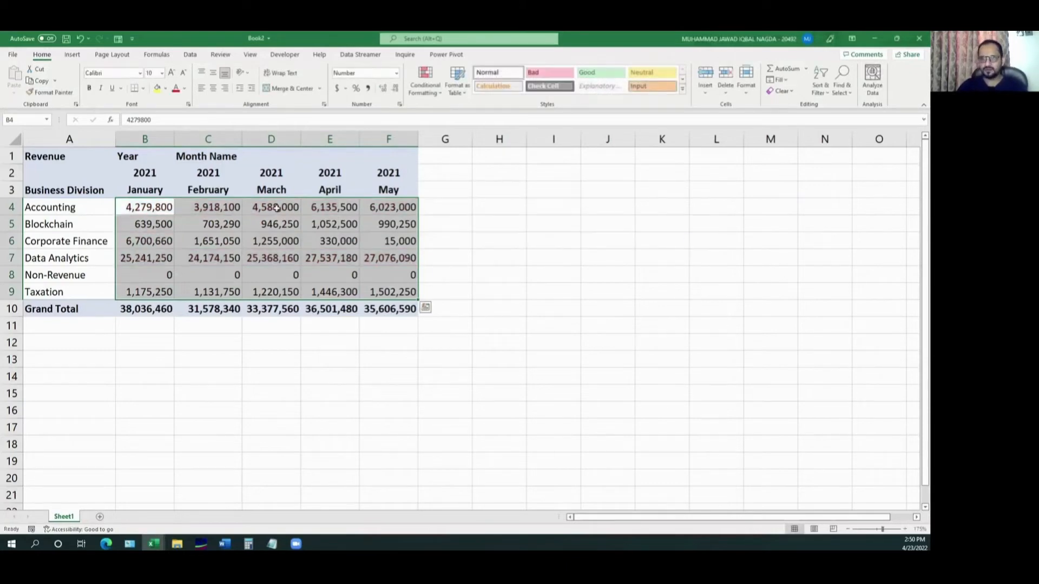
Examine the Quick Analysis chart previews and the full range of totals options for B4:F9, and close them.
{"action": "left_click", "coordinate": [427, 308]}
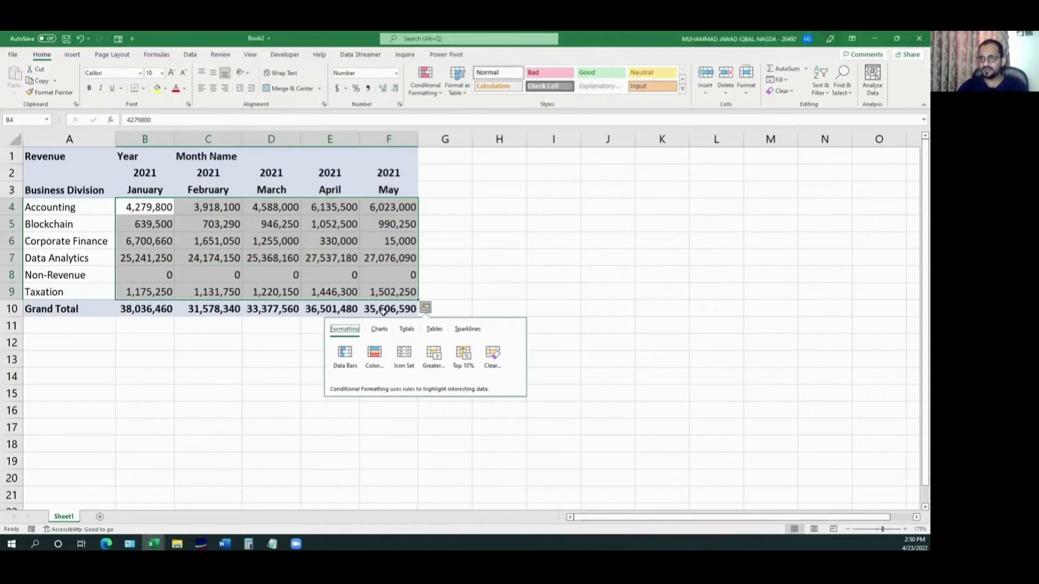
{"action": "left_click", "coordinate": [382, 334]}
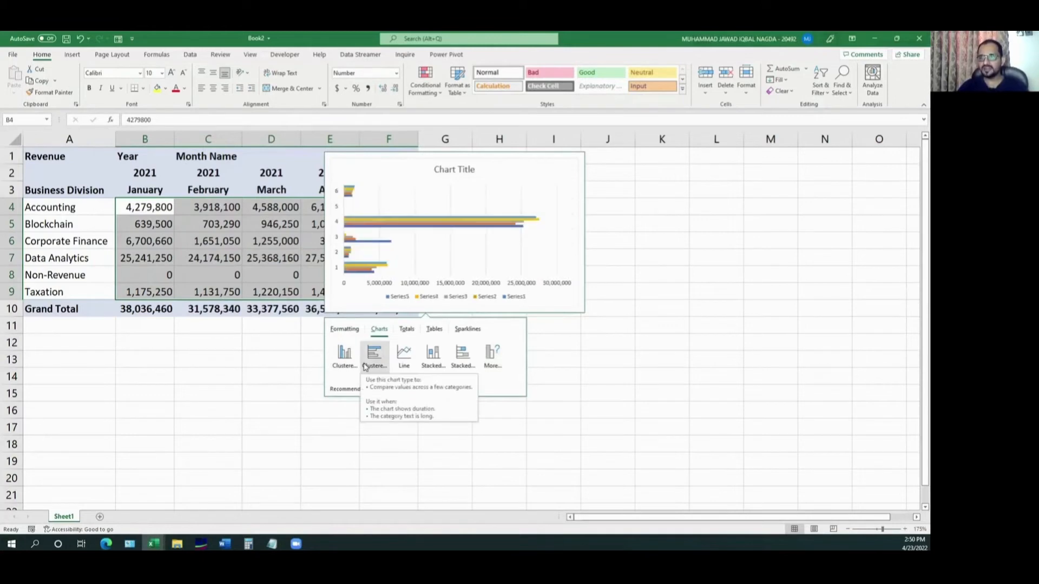
{"action": "left_click", "coordinate": [412, 335]}
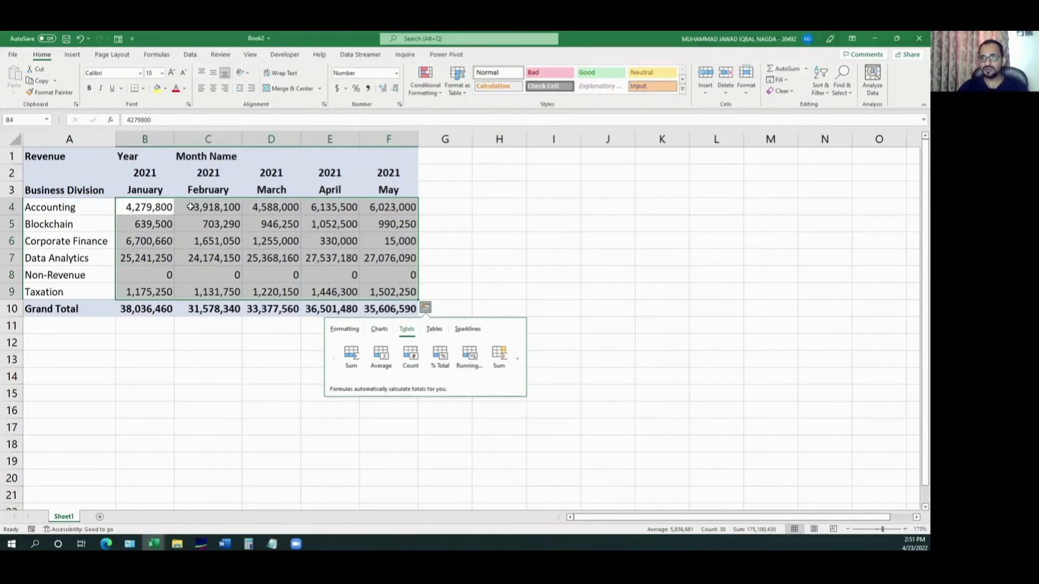
{"action": "left_click", "coordinate": [518, 362]}
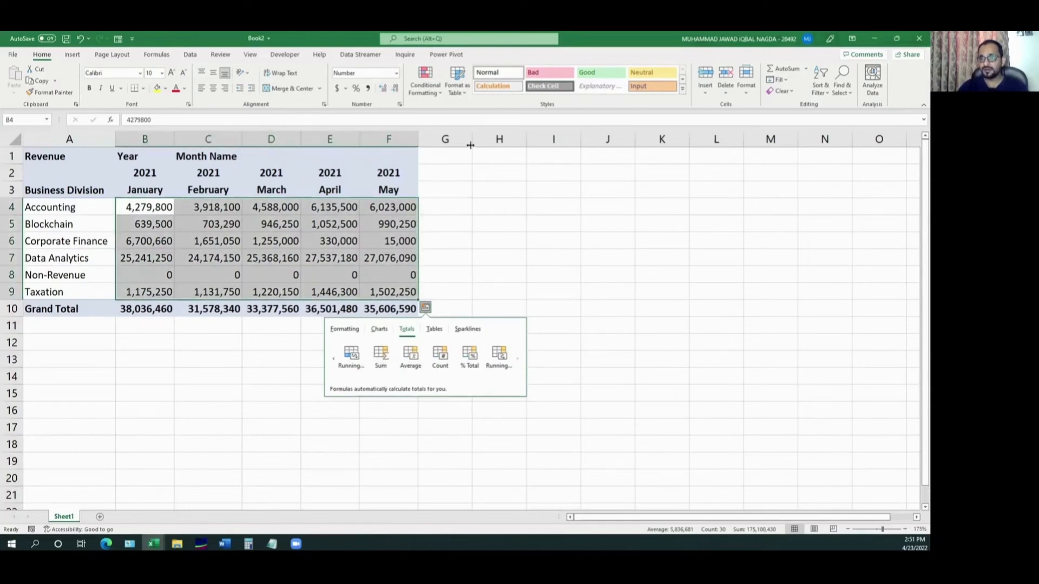
{"action": "left_click", "coordinate": [428, 306]}
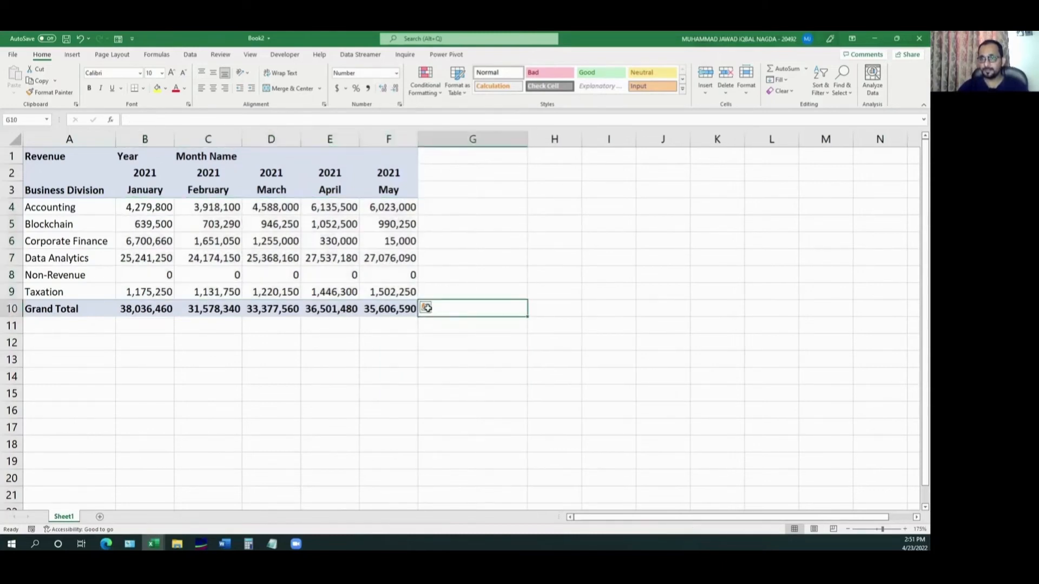
Select the revenue figures with the Grand Total row, B4:F10, and examine their Quick Analysis totals, sparkline and table options.
{"action": "left_click", "coordinate": [313, 241]}
{"action": "key", "text": "ctrl+Up"}
{"action": "key", "text": "Left"}
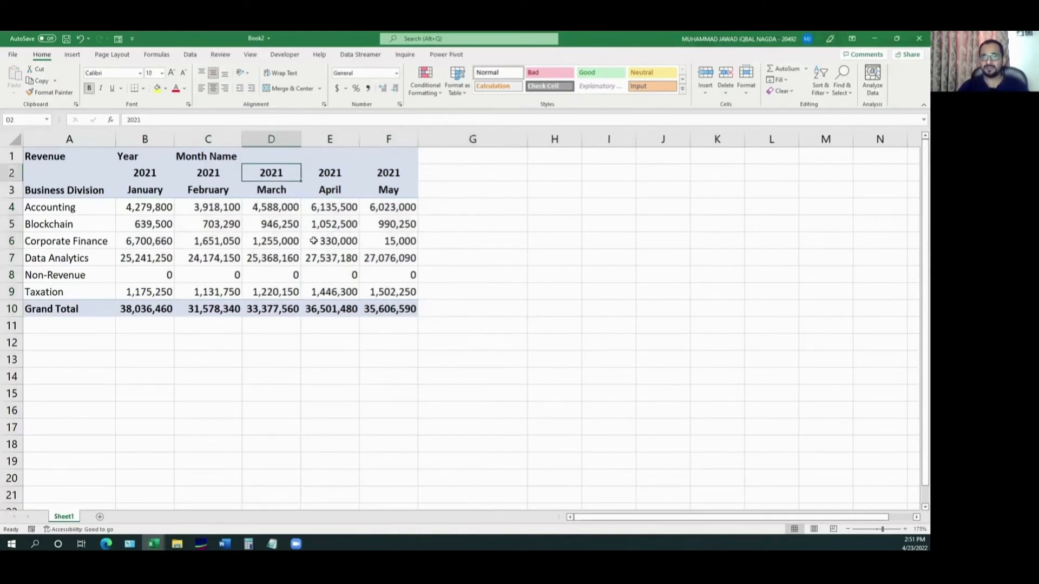
{"action": "key", "text": "Down"}
{"action": "key", "text": "Down"}
{"action": "key", "text": "Left"}
{"action": "key", "text": "Left"}
{"action": "key", "text": "ctrl+shift+Right"}
{"action": "key", "text": "ctrl+shift+Down"}
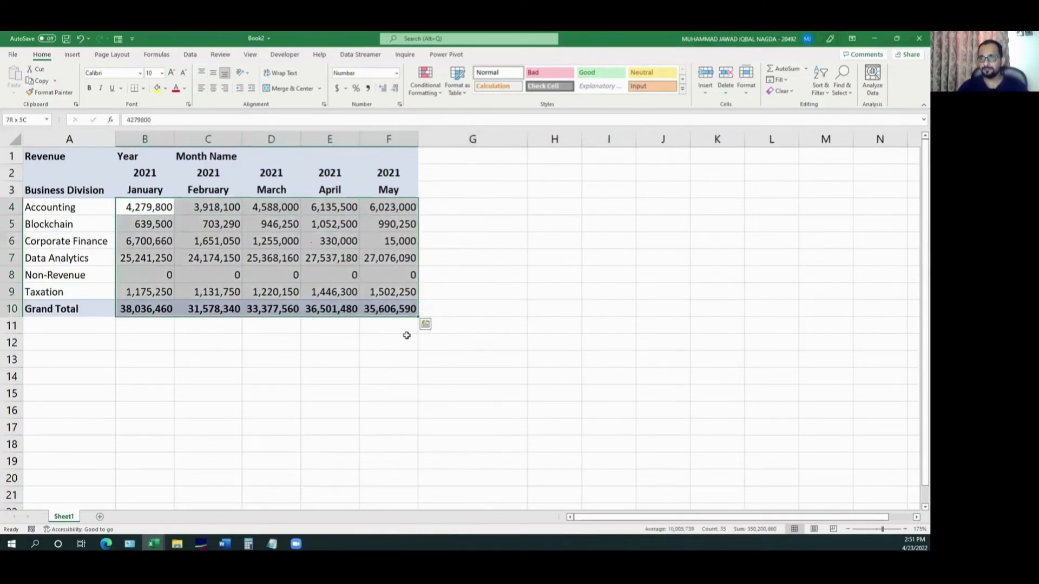
{"action": "left_click", "coordinate": [425, 325]}
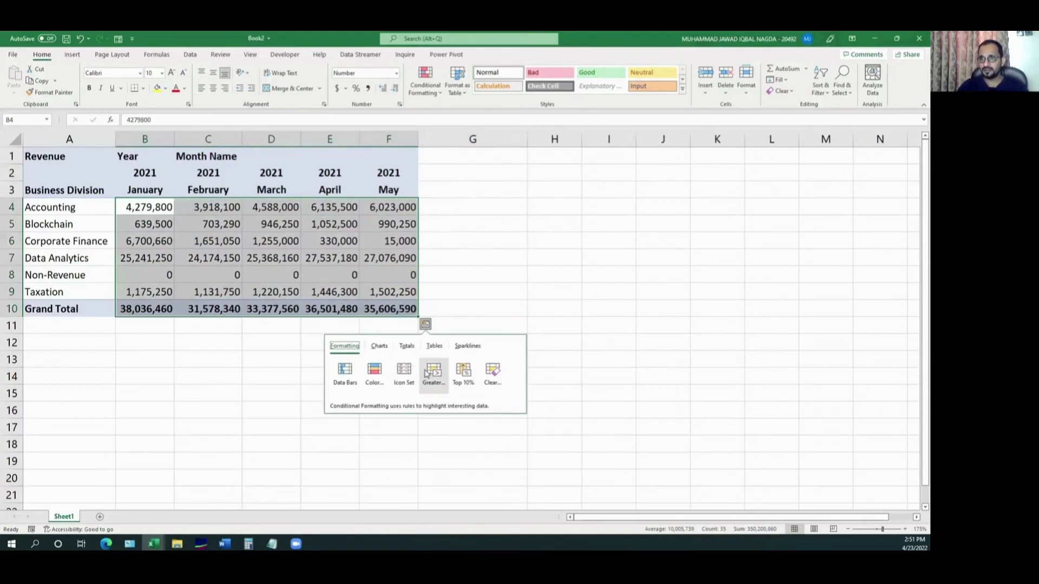
{"action": "left_click", "coordinate": [404, 349]}
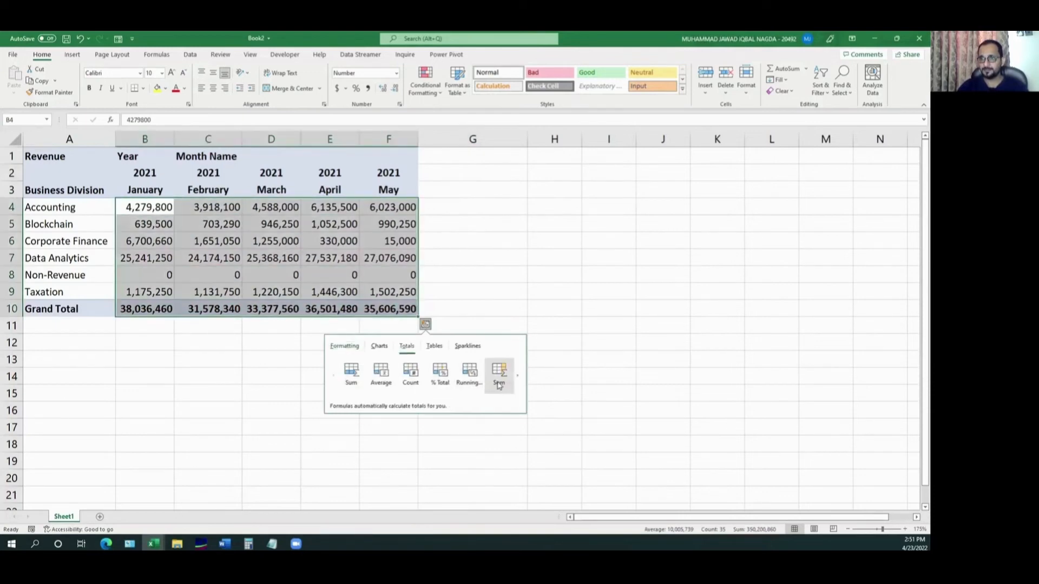
{"action": "left_click", "coordinate": [518, 375]}
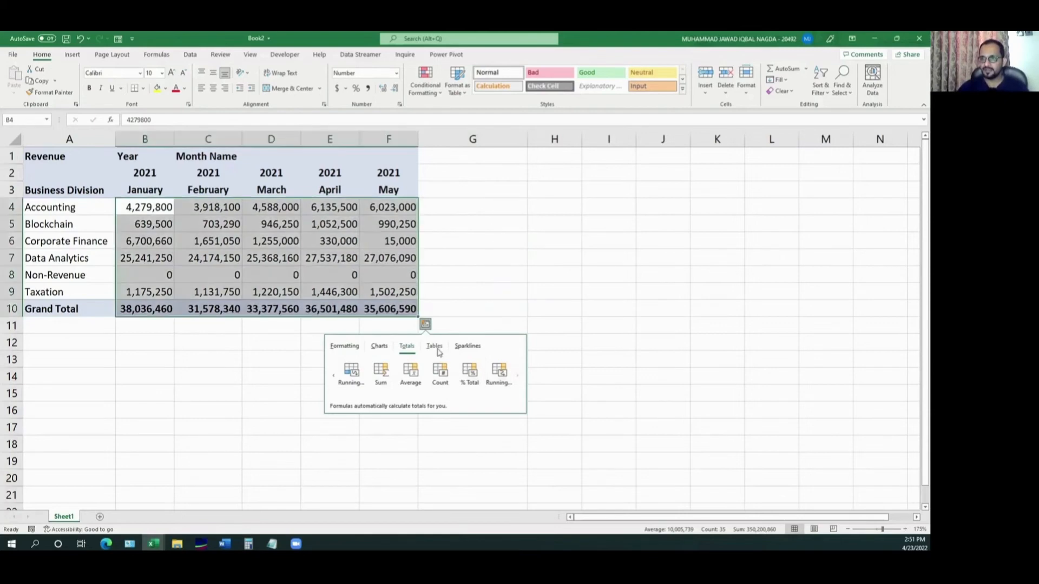
{"action": "left_click", "coordinate": [463, 348]}
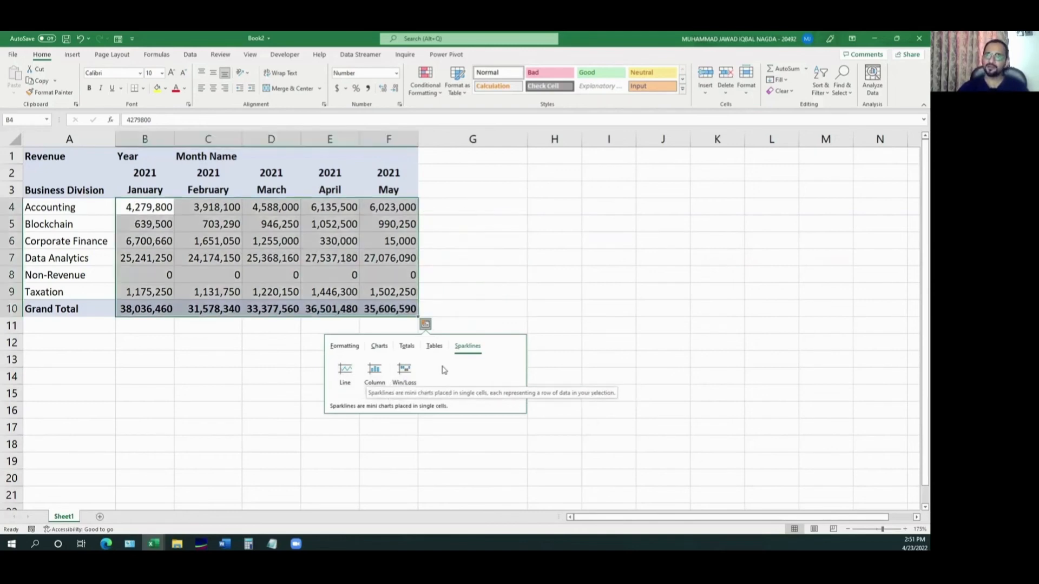
{"action": "left_click", "coordinate": [434, 347]}
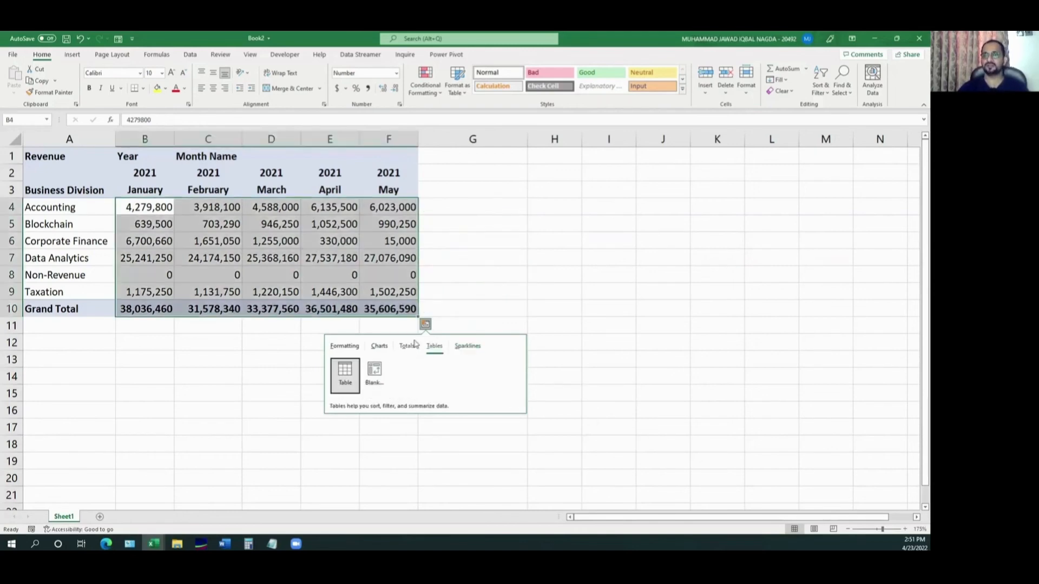